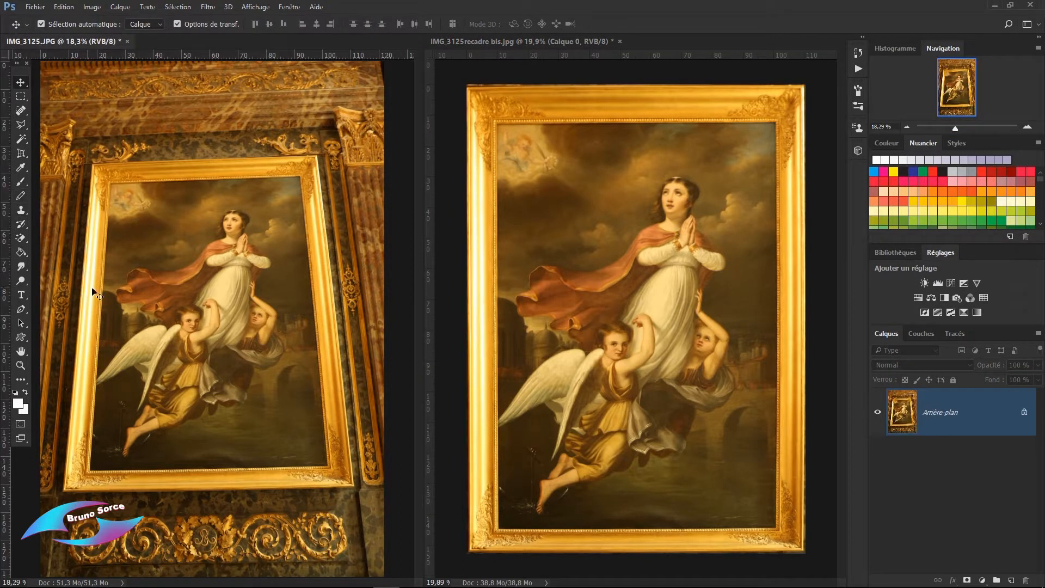
Step: Close the IMG_3125recadre bis.jpg document, leaving only the uncorrected IMG_3125.JPG open
click(20, 155)
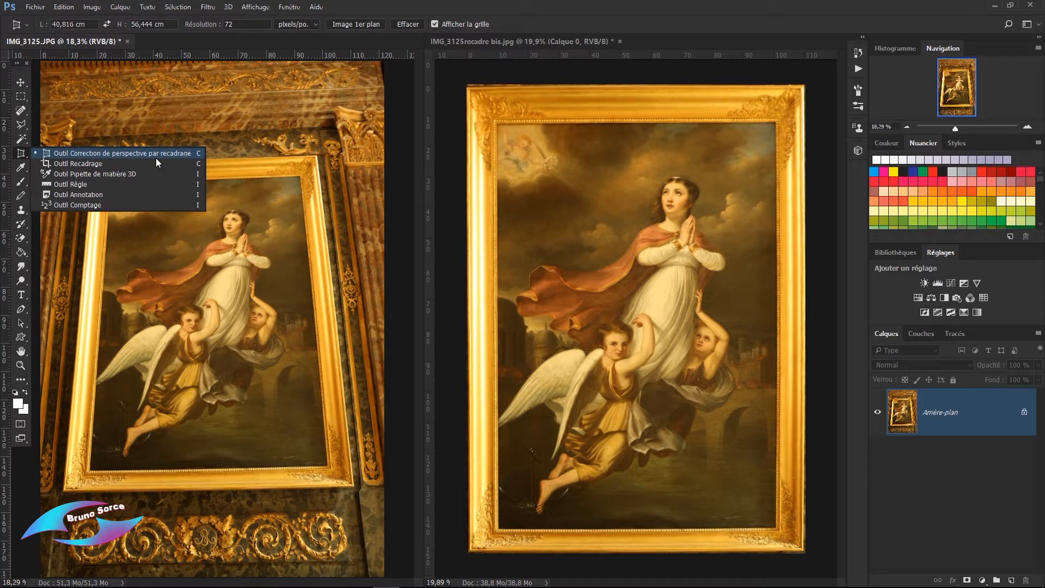
click(186, 43)
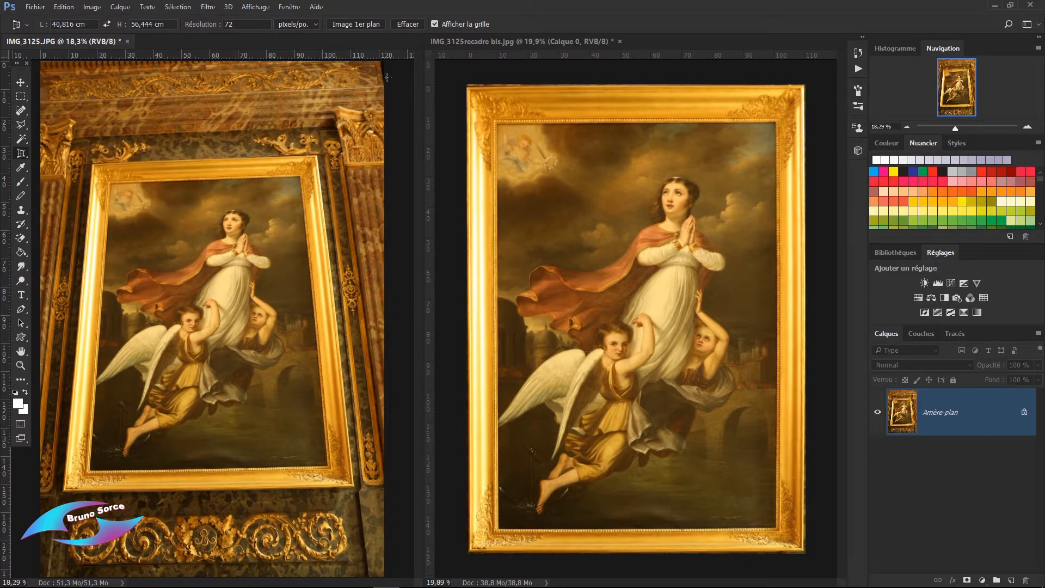
click(619, 41)
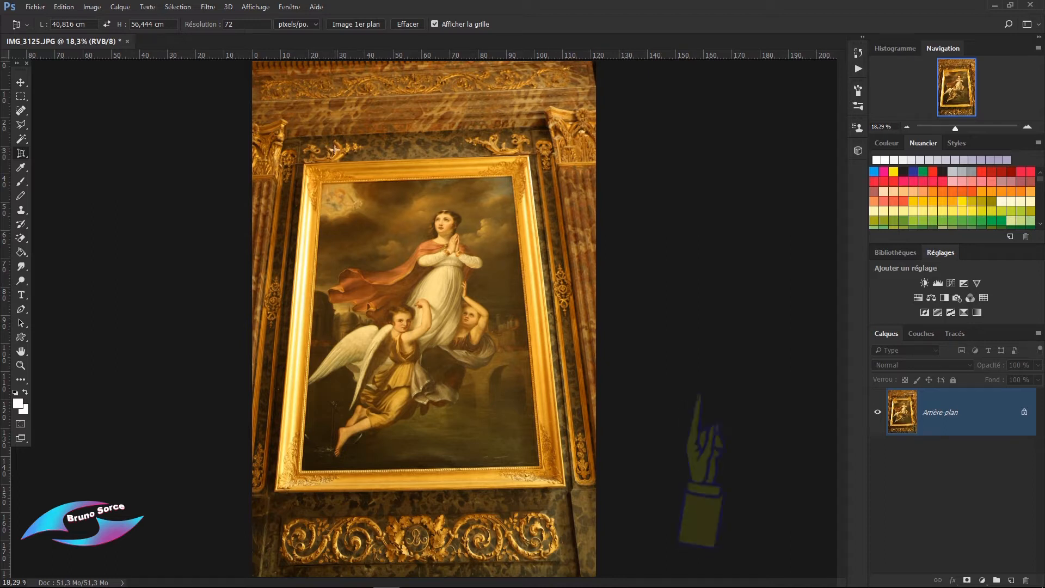
Step: Unlock the background layer of the photo and duplicate it
key(v)
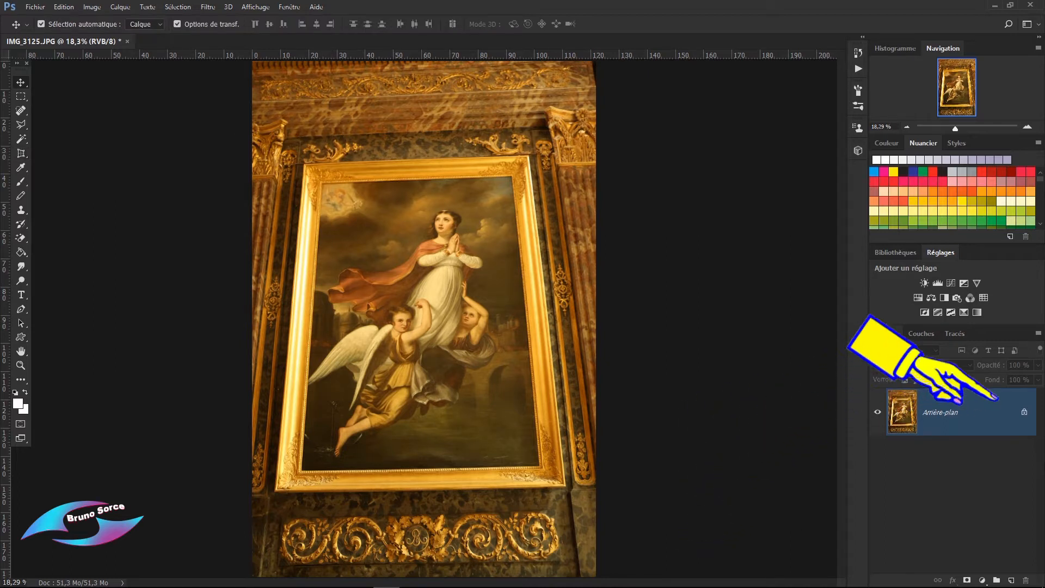
click(1024, 414)
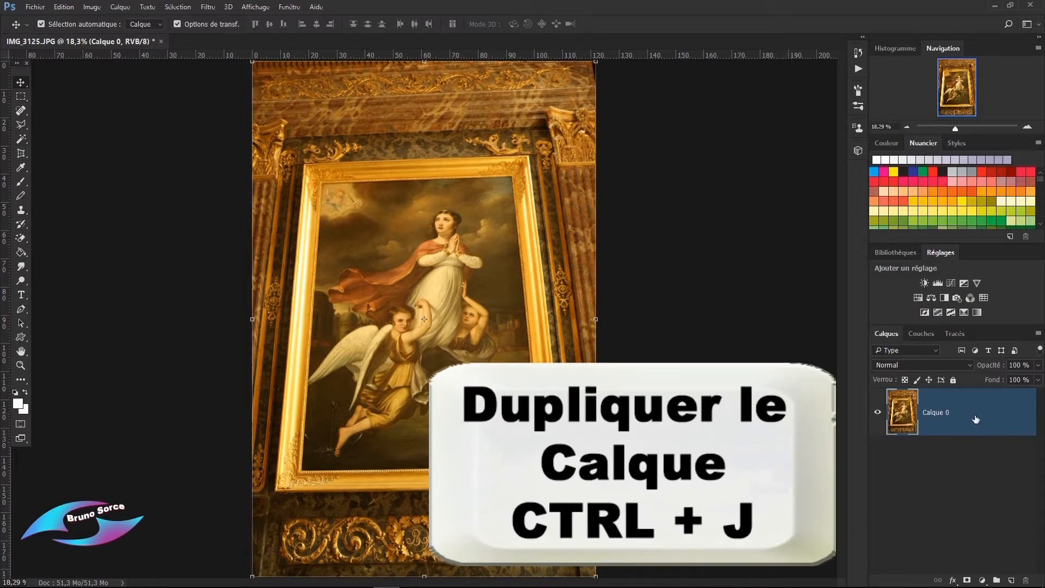
key(ctrl+j)
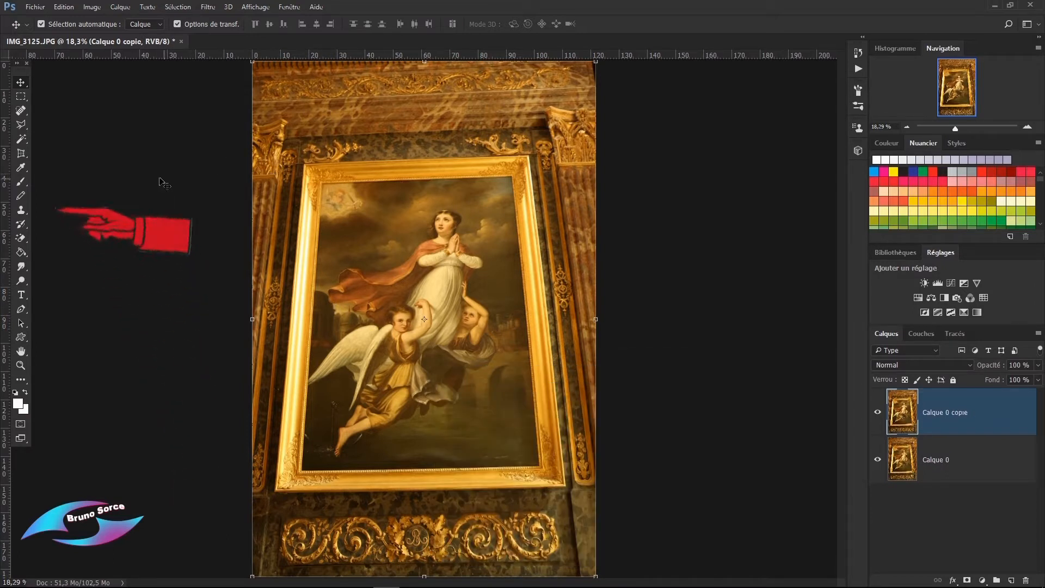
Step: Perspective-crop the photo to the four outer corners of the gilded frame, with the grid displayed
click(21, 154)
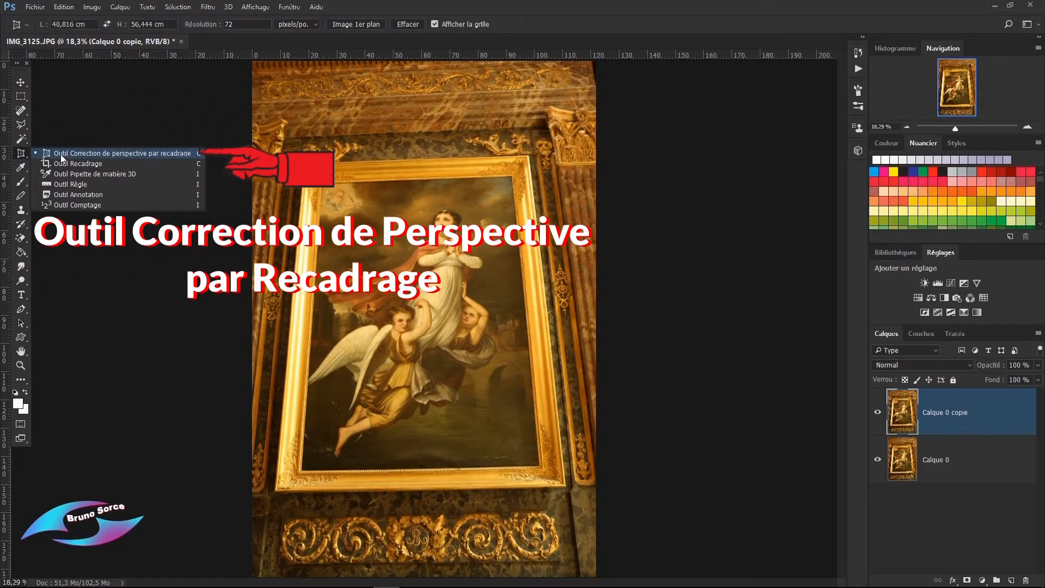
click(153, 154)
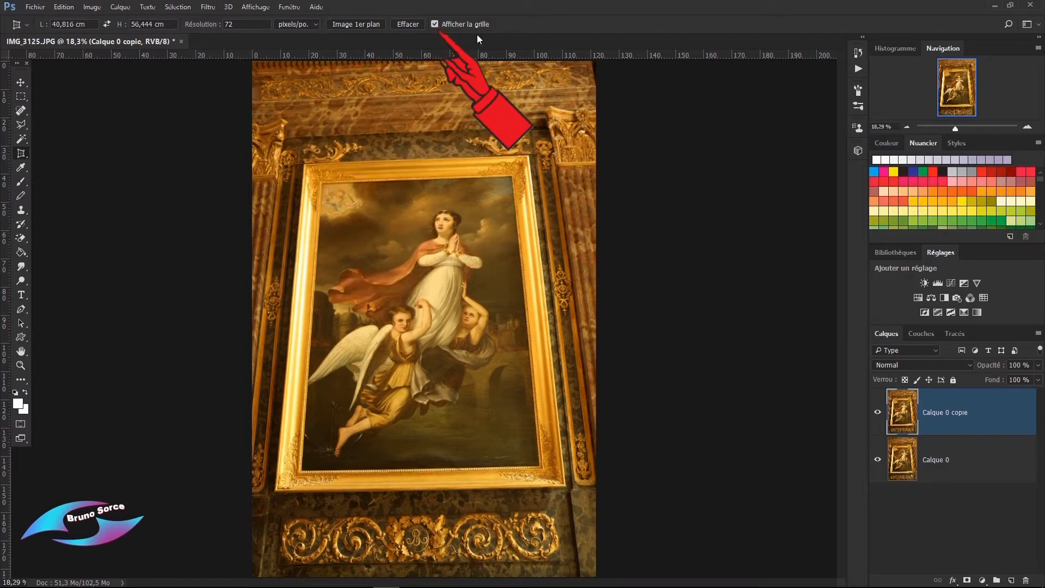
click(432, 21)
click(304, 163)
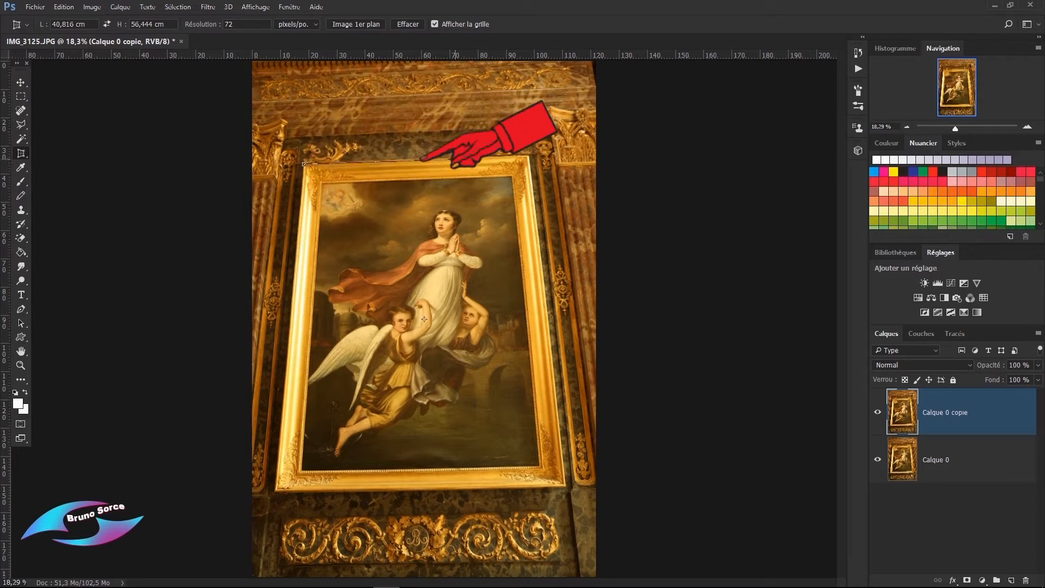
click(528, 155)
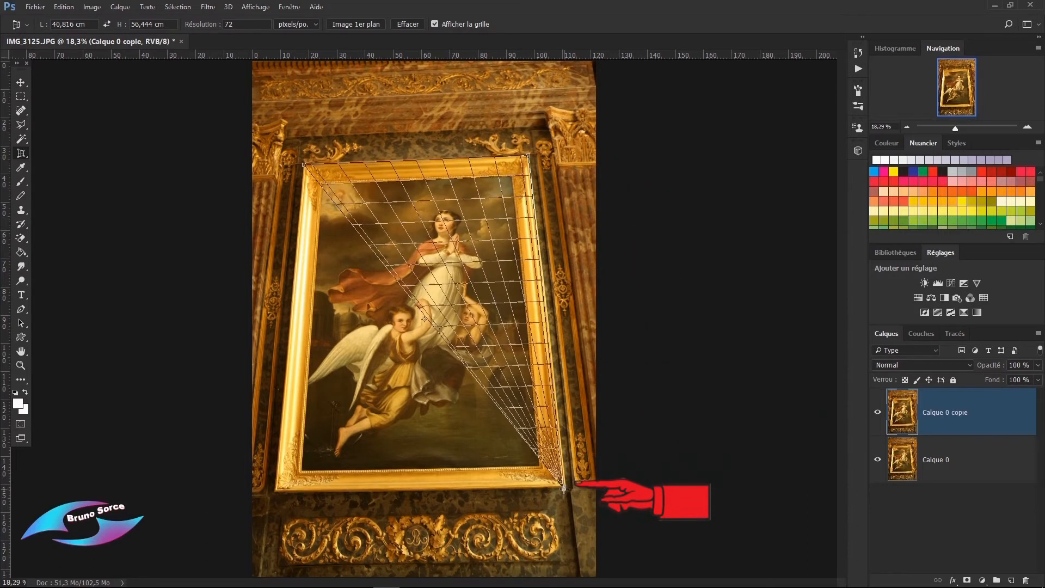
click(567, 488)
click(273, 492)
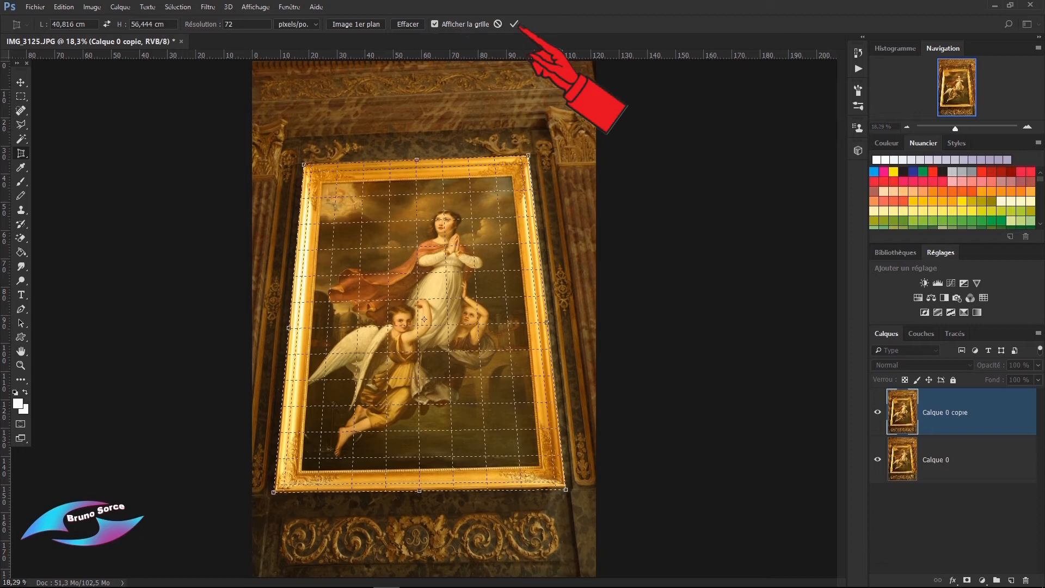
click(513, 24)
click(21, 366)
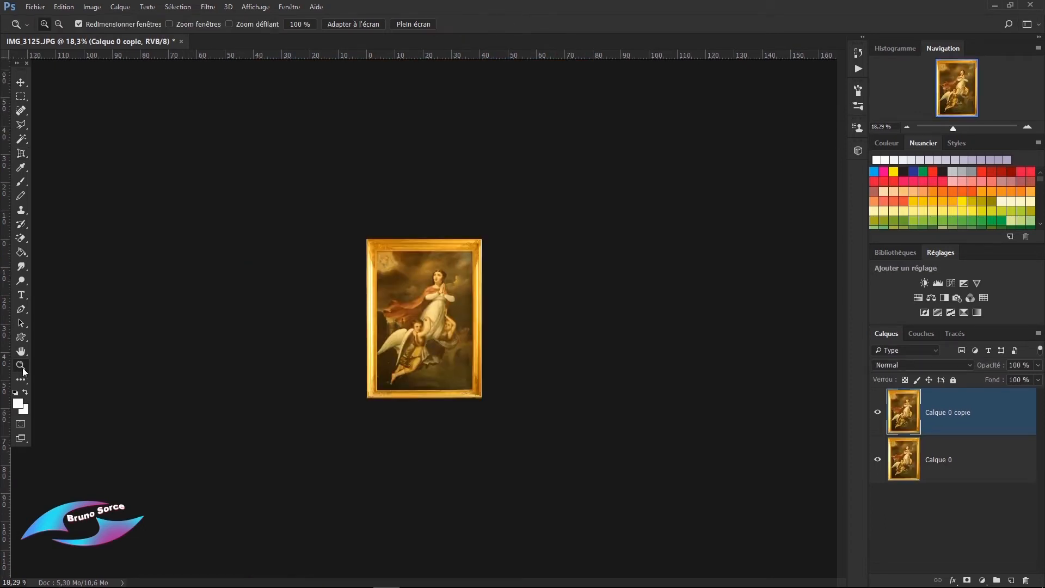
right_click(414, 349)
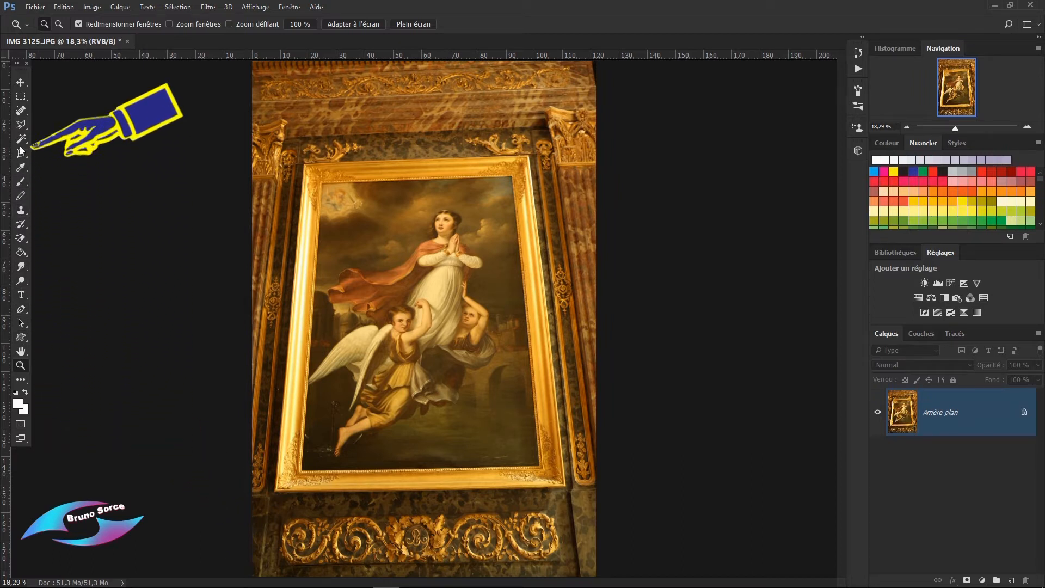
Step: Select the framed painting with the Polygonal Lasso along the gilded frame's four outer corners and copy it to a new layer
click(21, 125)
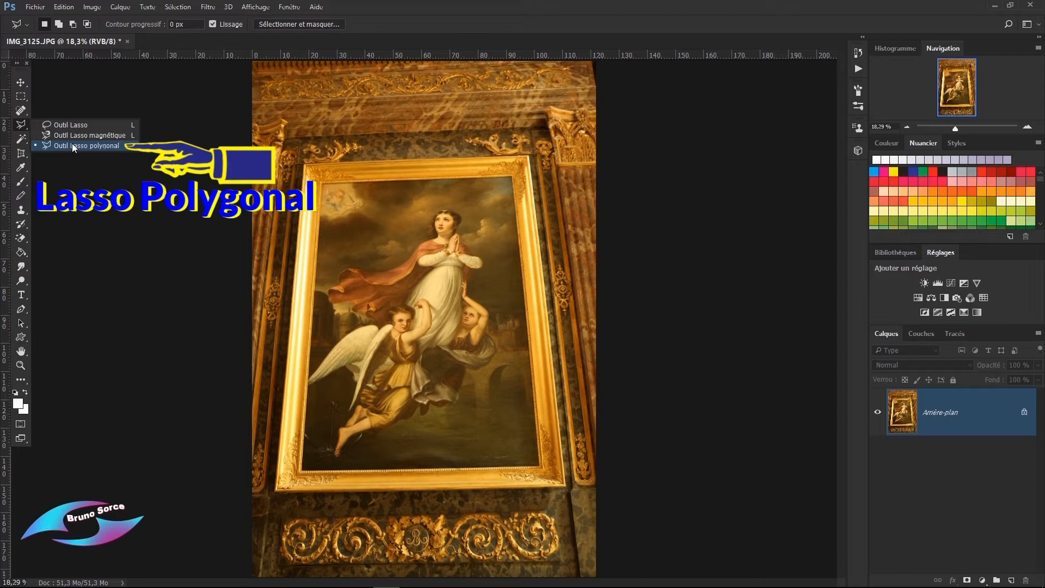
click(71, 146)
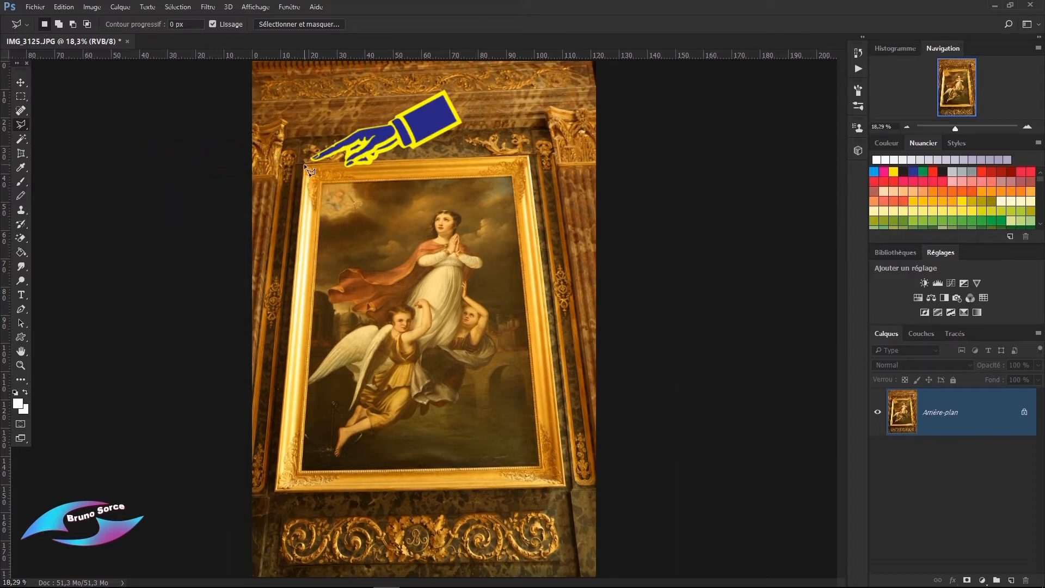
click(304, 164)
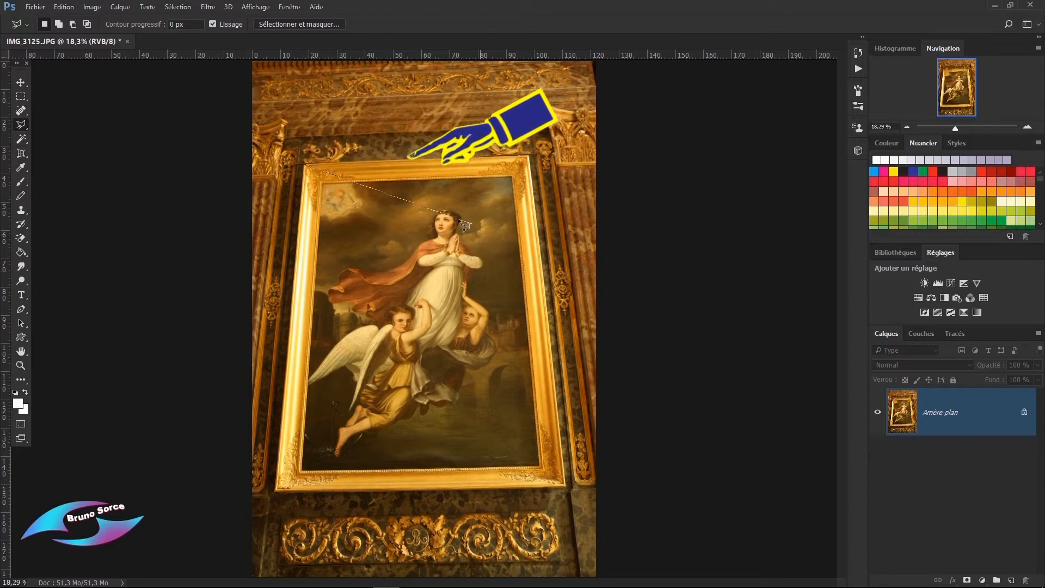
click(529, 157)
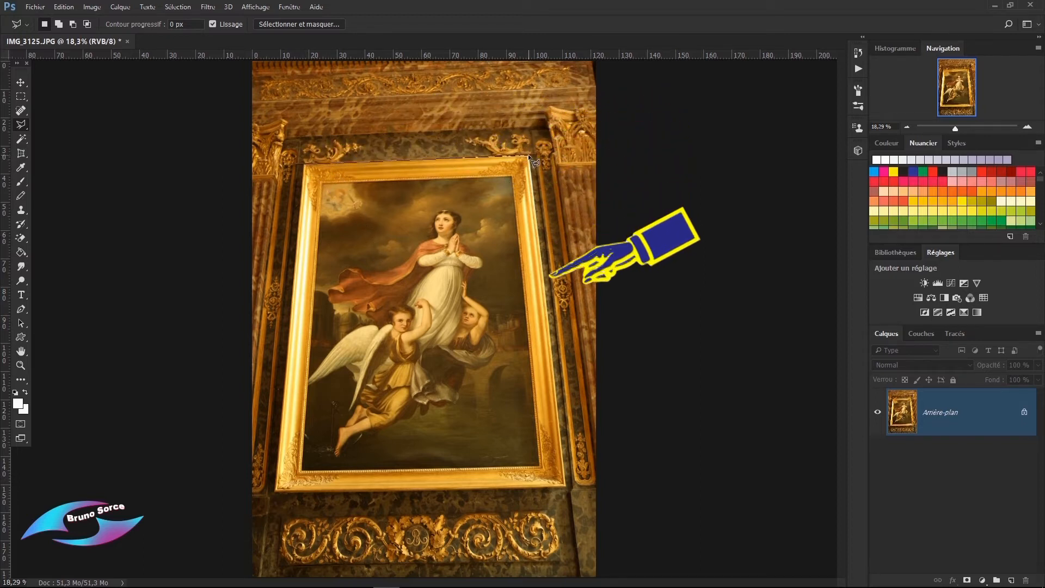
click(563, 490)
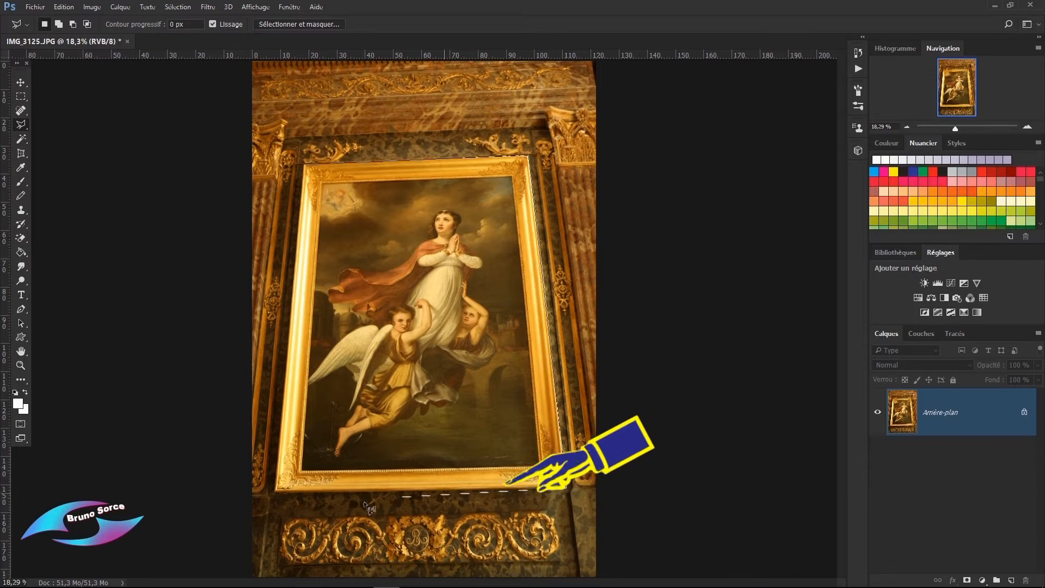
click(275, 490)
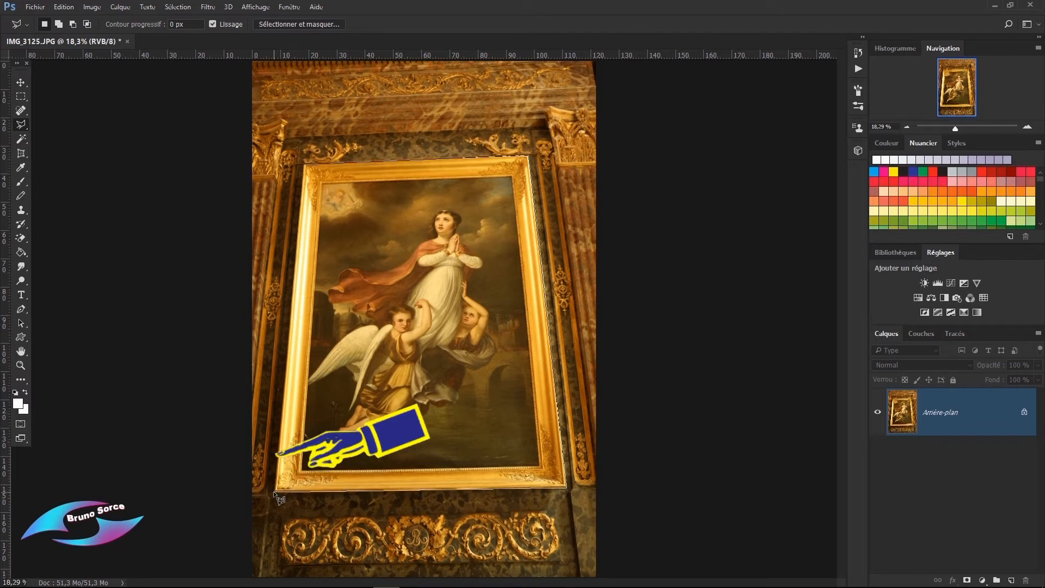
click(302, 162)
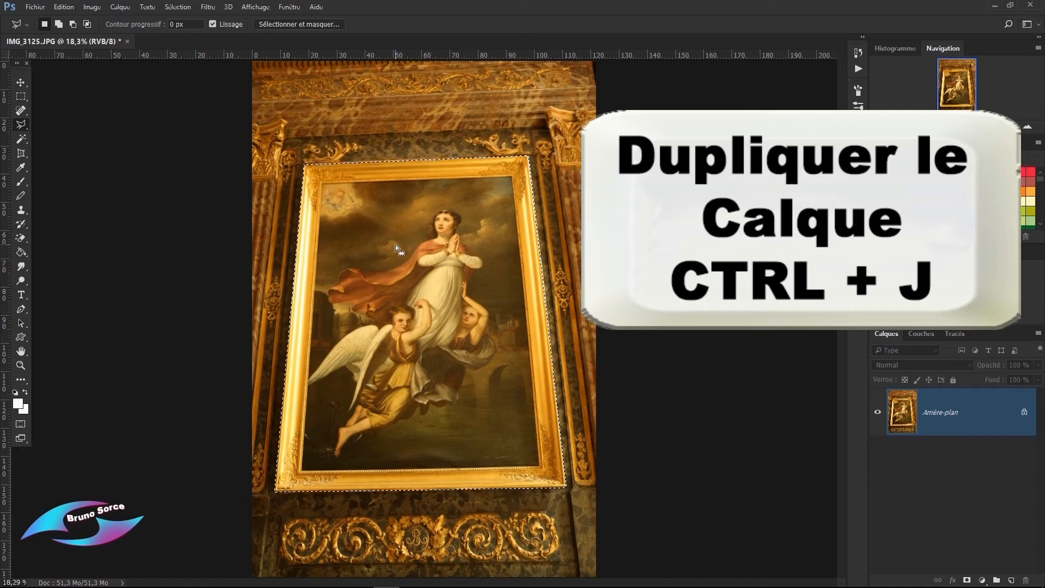
key(ctrl+j)
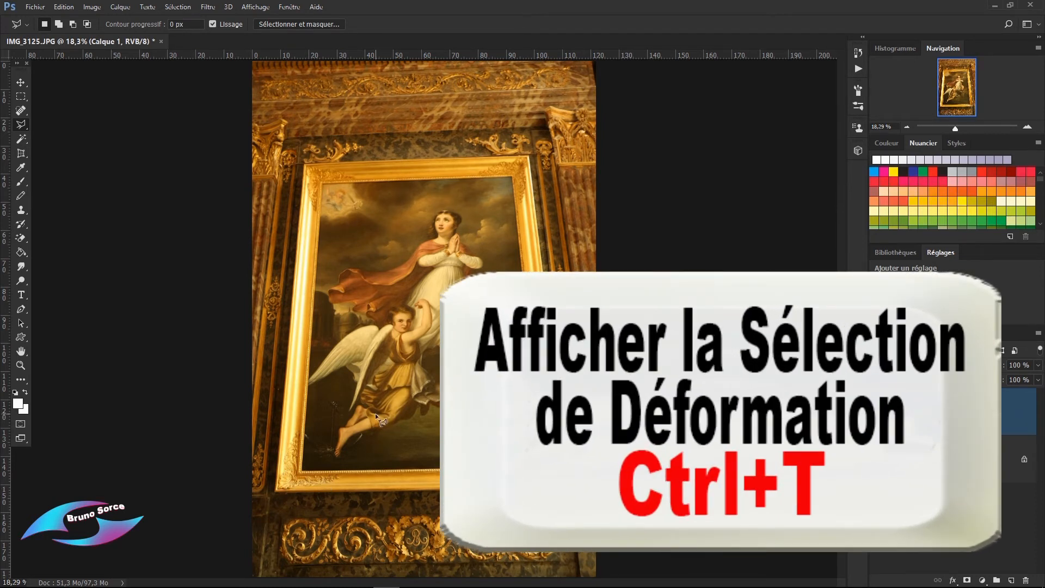
Step: Start a free transform on the copied painting and place guides along all four edges of its bounding box
key(ctrl+t)
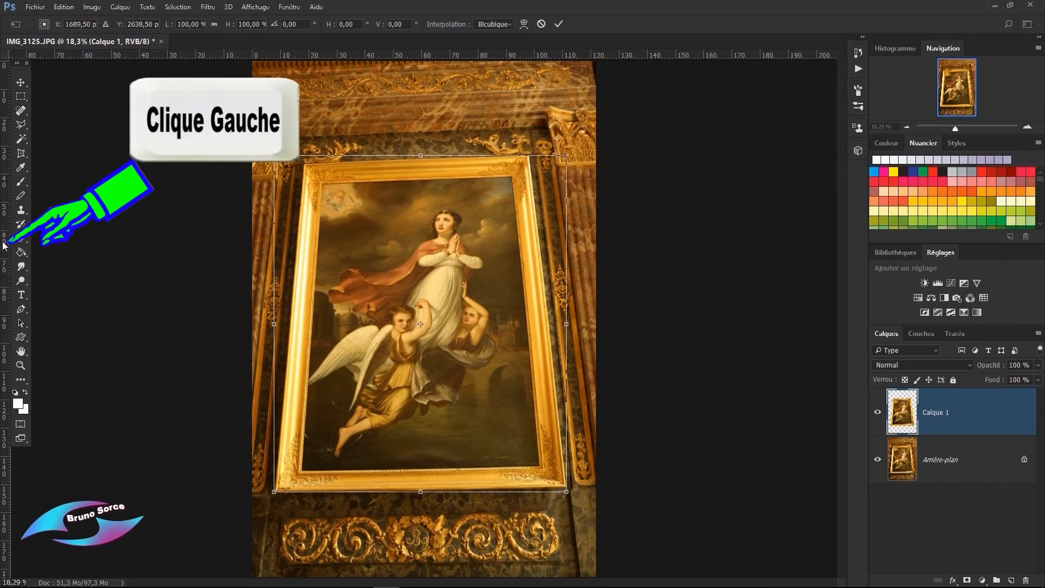
drag(2, 240, 564, 277)
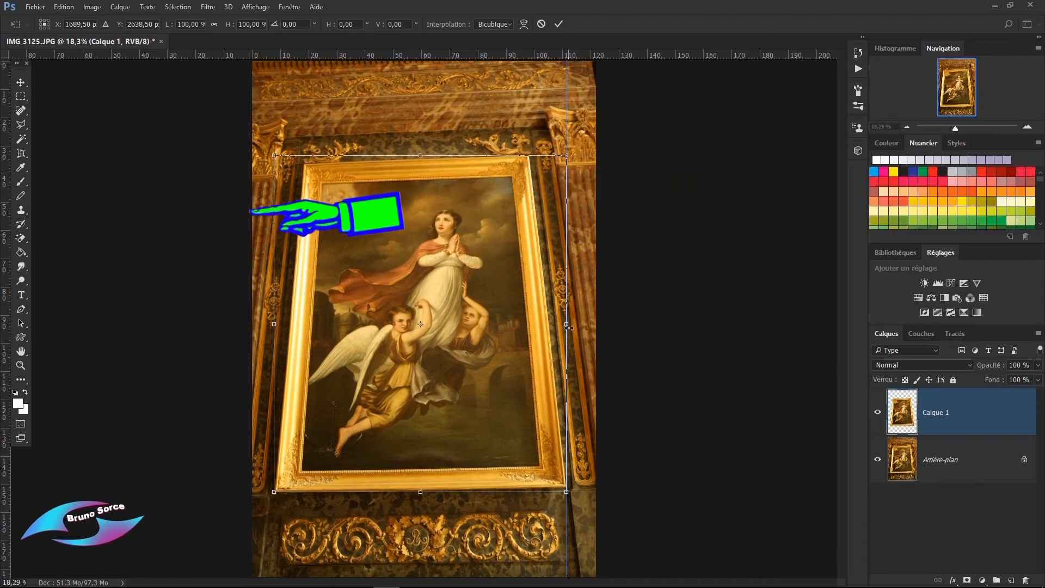
drag(3, 268, 158, 265)
drag(186, 267, 273, 267)
drag(420, 53, 408, 492)
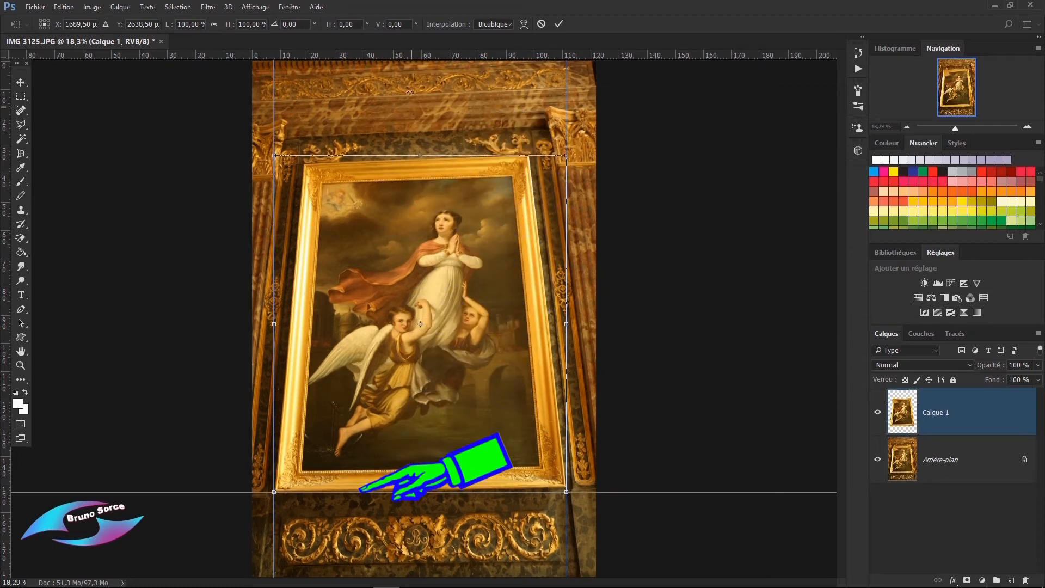
drag(413, 54, 409, 155)
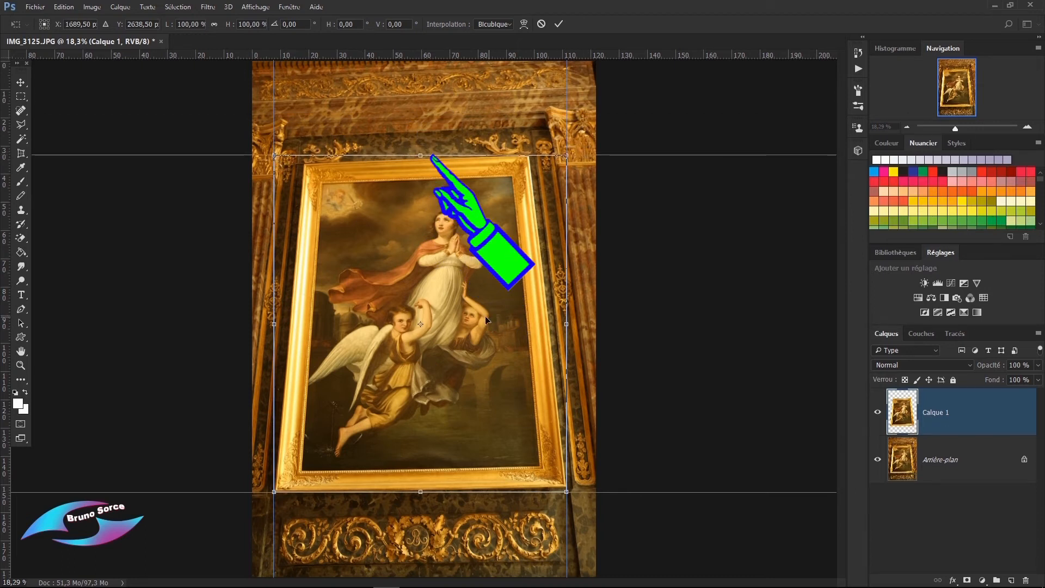
Step: Distort the copied painting by pulling its two upper corners outward to the vertical guides, apply the transform and hide the guides
right_click(395, 243)
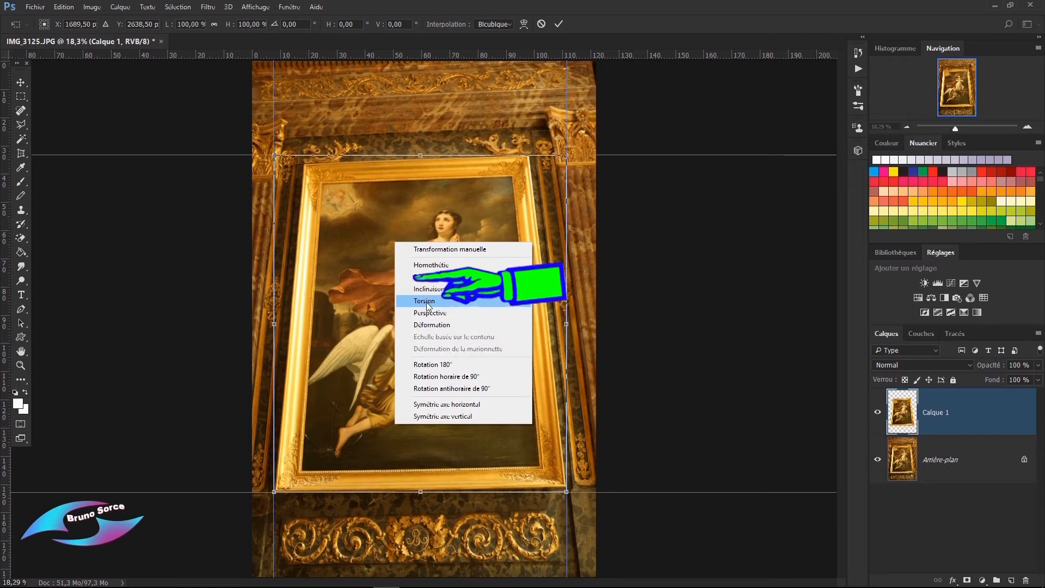
click(427, 301)
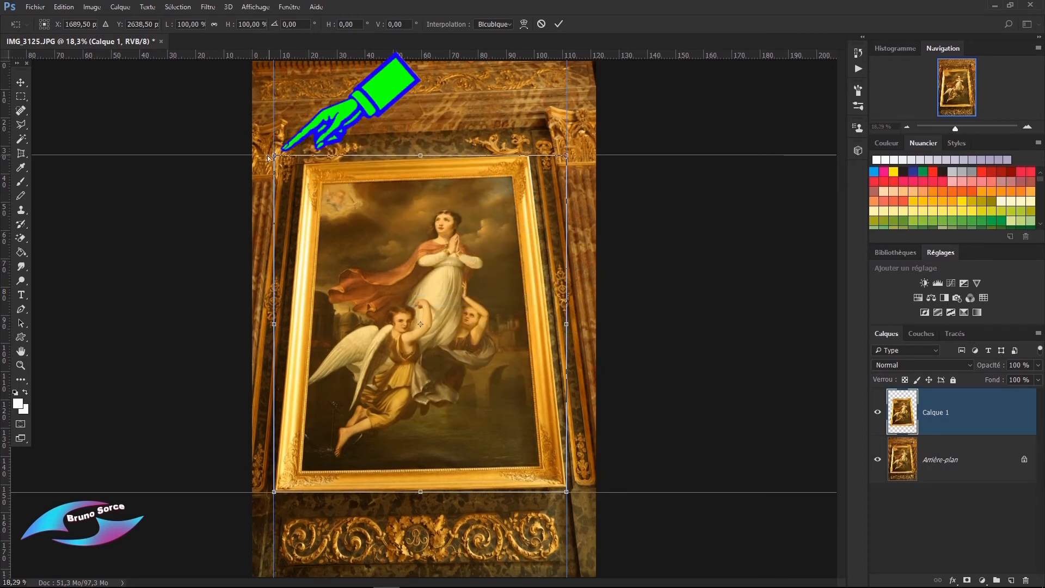
drag(275, 153, 238, 144)
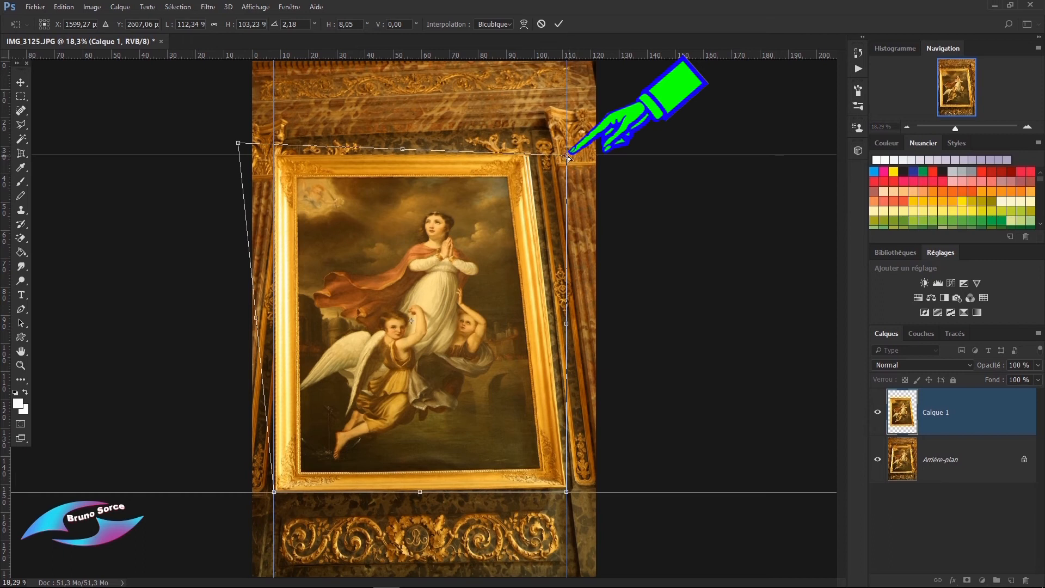
drag(567, 156, 612, 158)
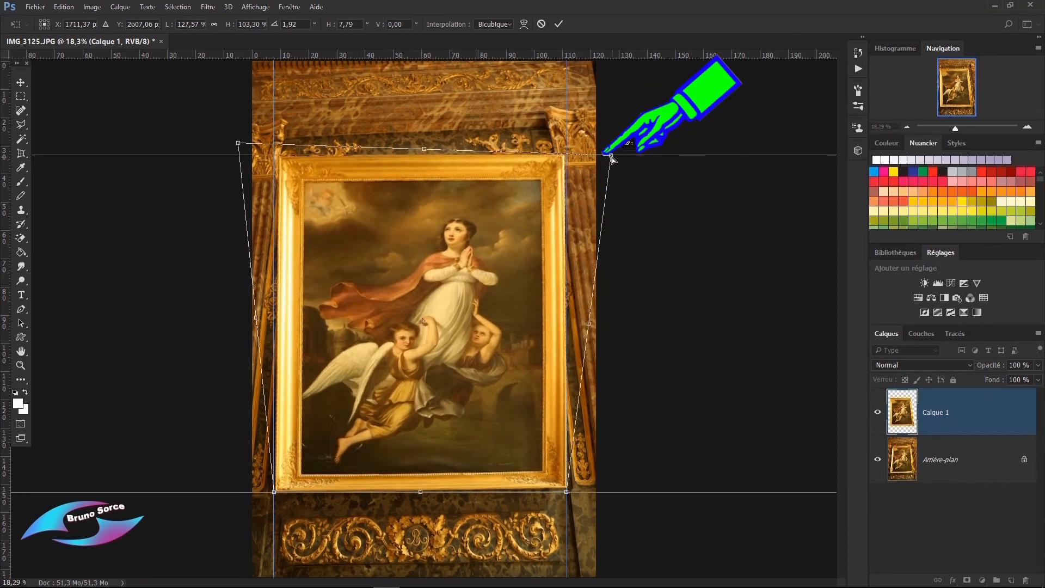
key(Return)
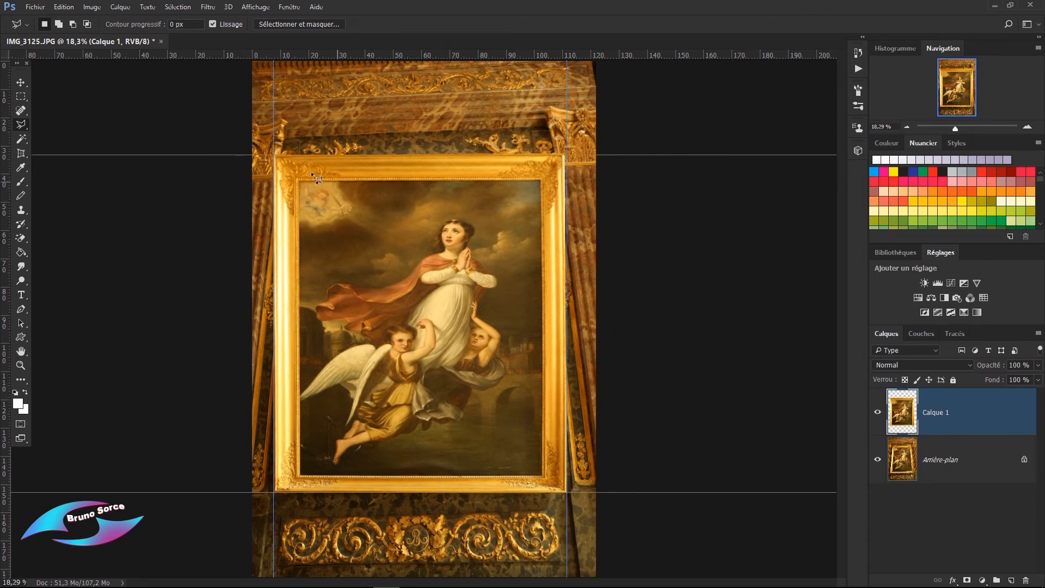
key(ctrl+h)
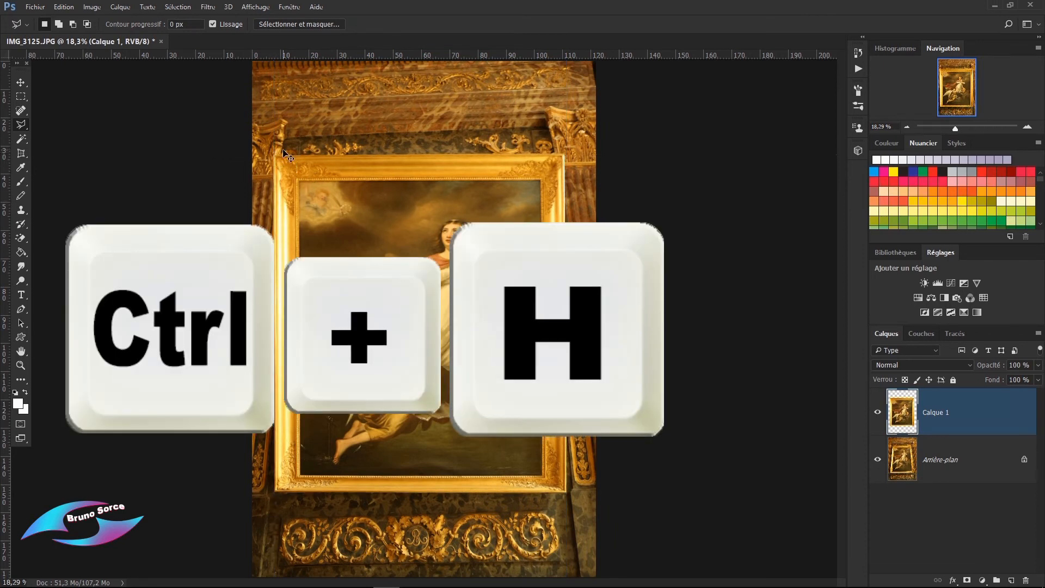
Step: Free-transform the straightened painting layer, stretching it vertically to about 117% height, and apply the change
key(v)
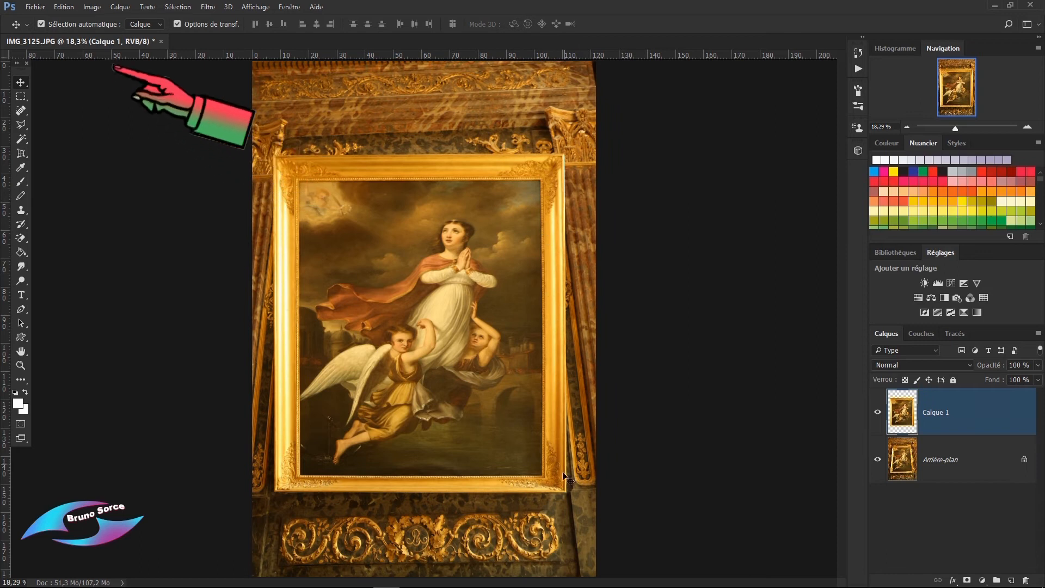
click(61, 7)
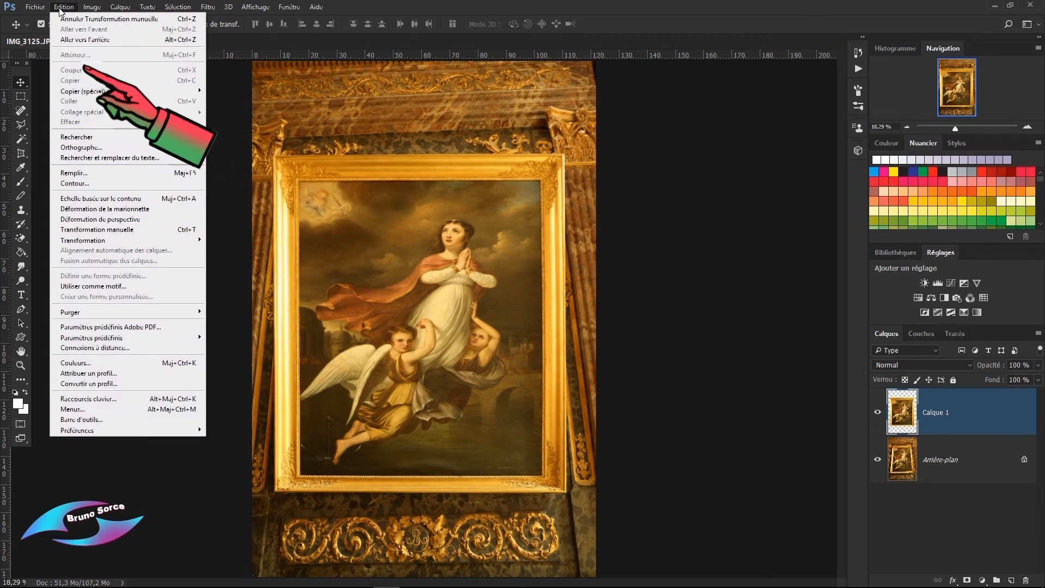
click(100, 231)
drag(417, 498, 417, 503)
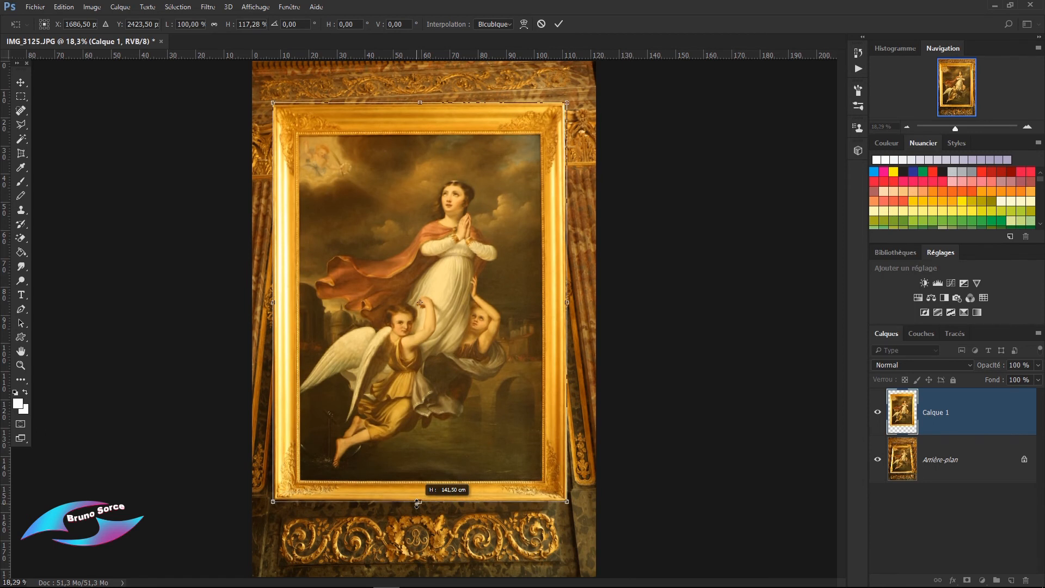
key(Return)
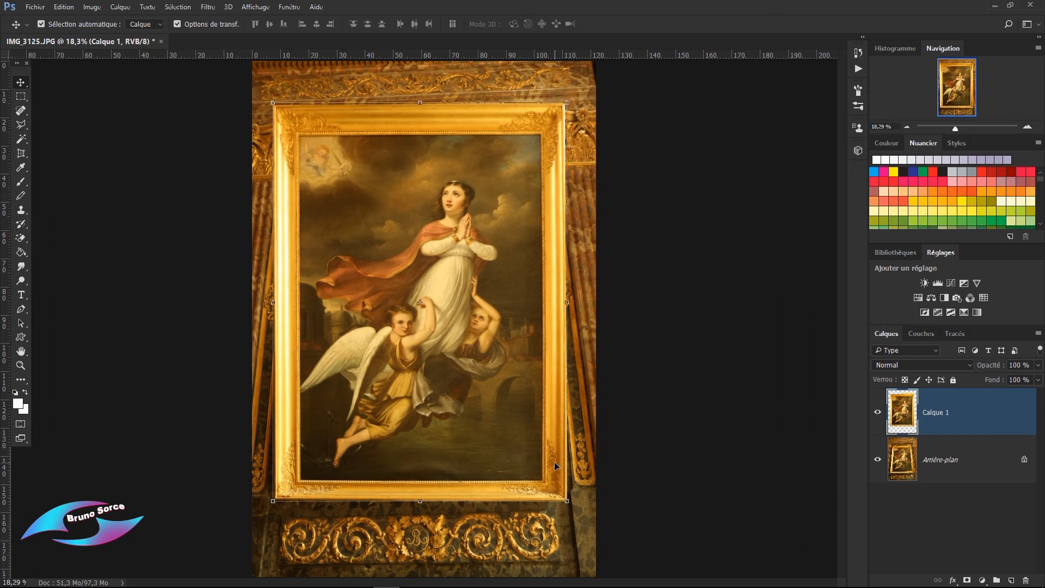
Step: Toggle Calque 1's visibility to compare the corrected painting with the original, and hide the Arrière-plan layer
click(878, 412)
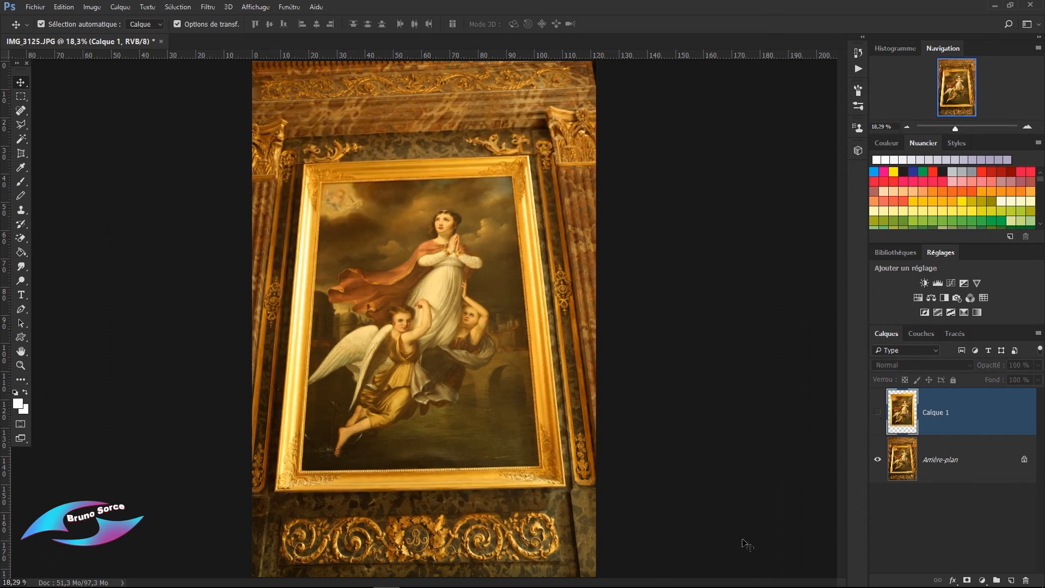
click(878, 412)
click(878, 412)
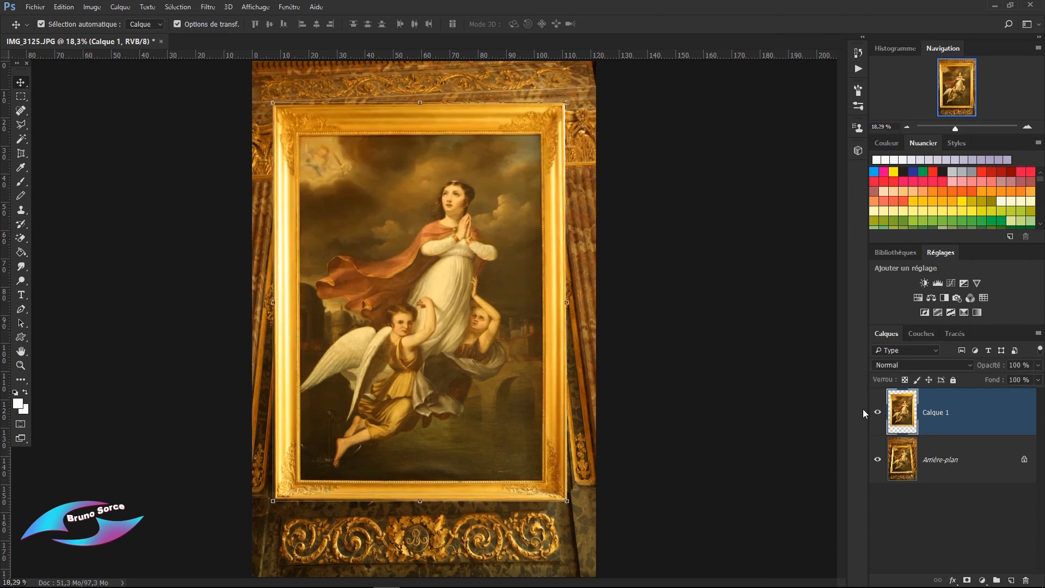
click(878, 460)
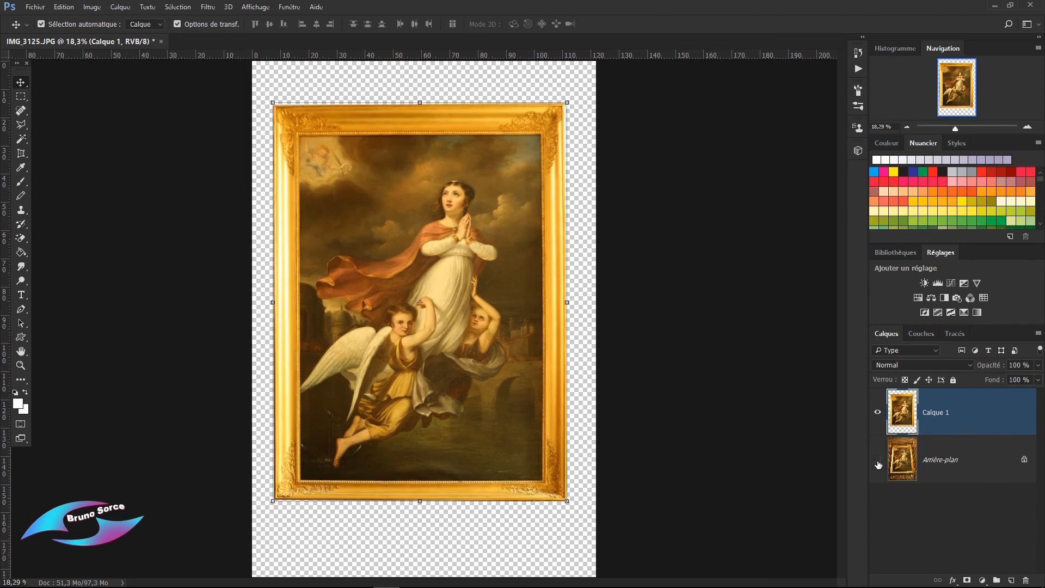